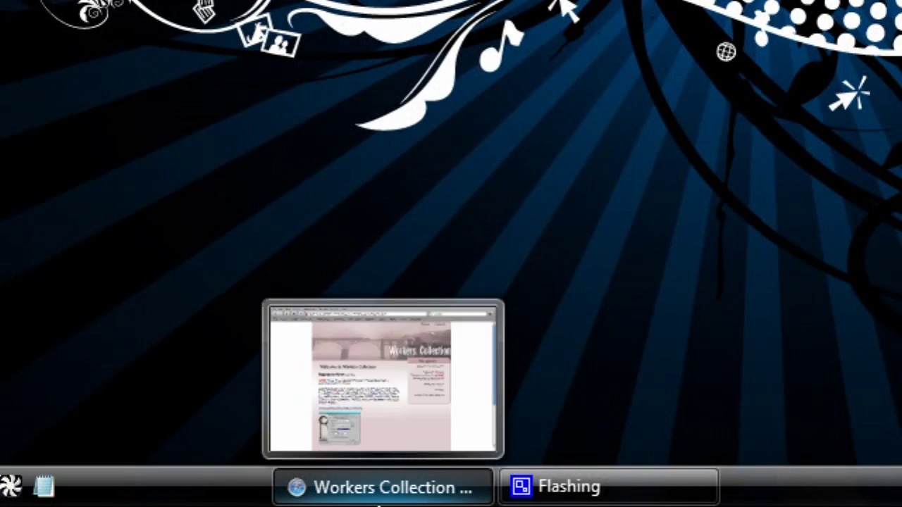
- Copy the Magnifying Glass page's web address from the Safari window, paste it into a Notepad document, and minimize the document
left_click(386, 491)
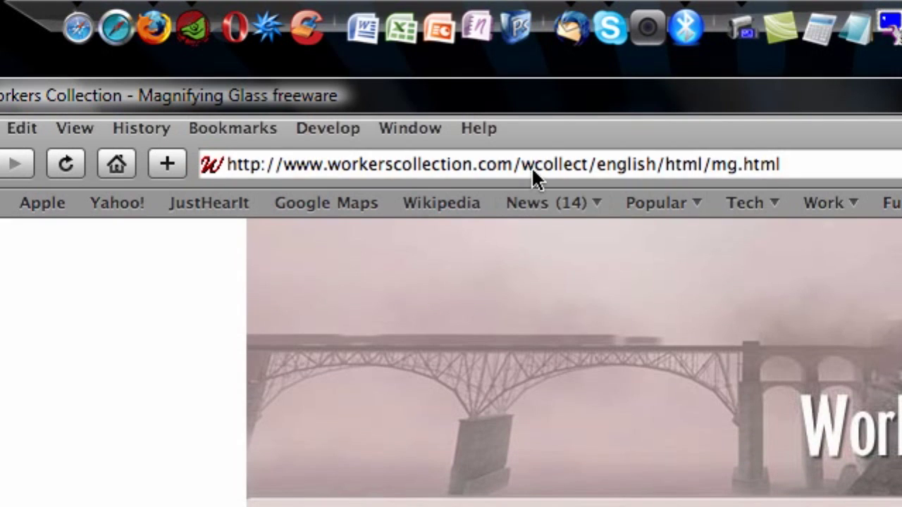
left_click(533, 166)
right_click(532, 166)
key("ctrl+c")
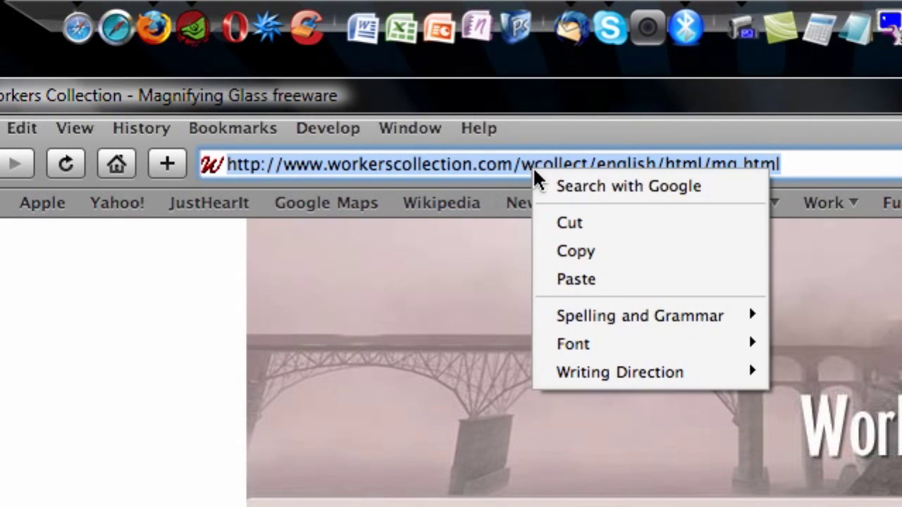
left_click(614, 279)
left_click(298, 487)
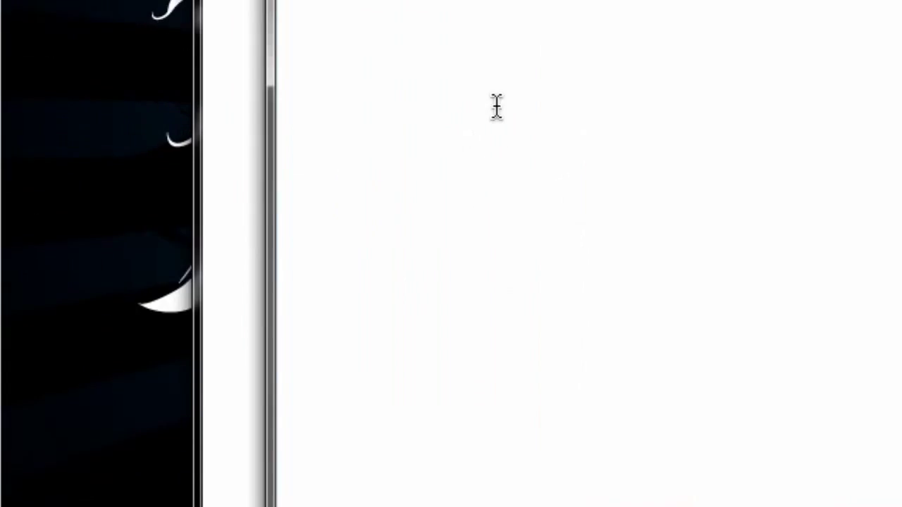
key("ctrl+v")
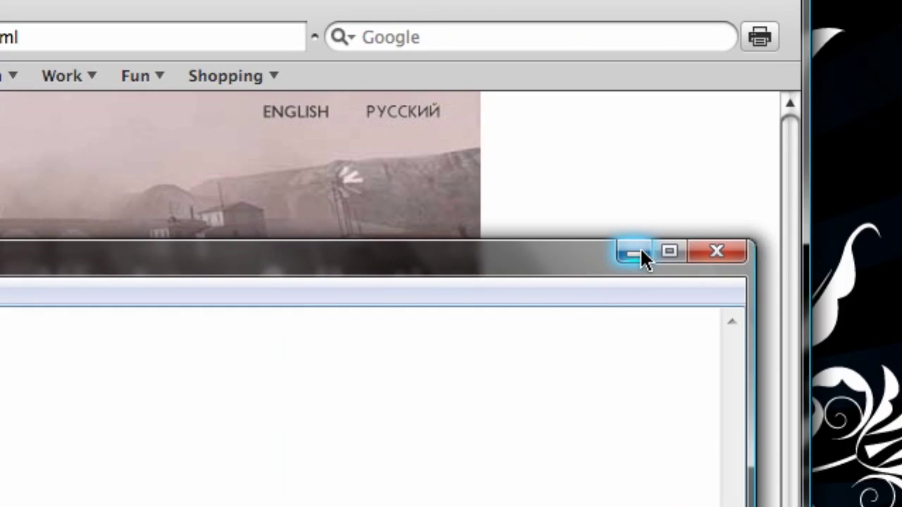
left_click(634, 252)
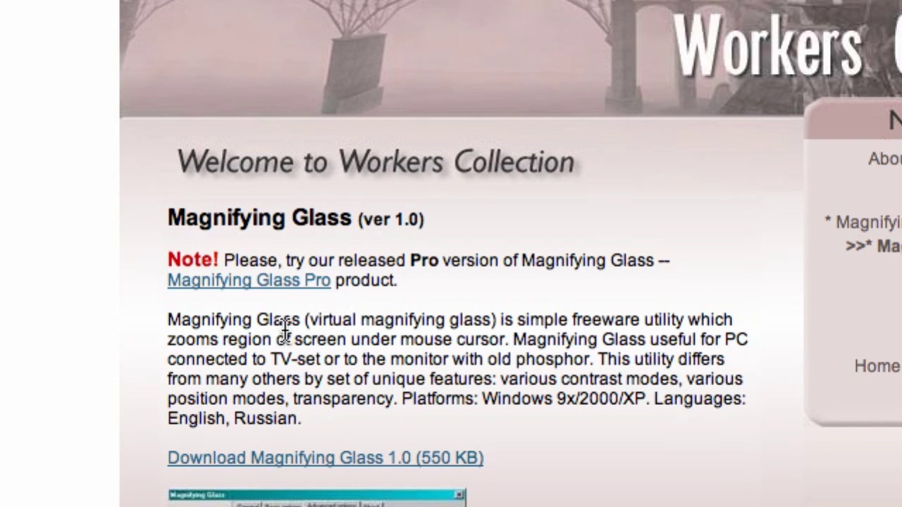
- Download Magnifying Glass 1.0 from the Workers Collection page and open MagniGlassWorker_setup.zip
scroll(285, 331, "down", 5)
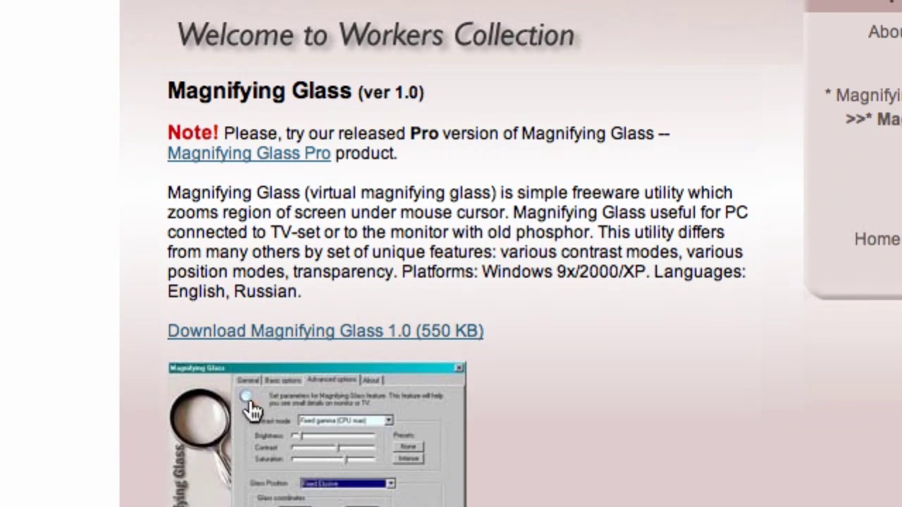
scroll(411, 147, "up", 3)
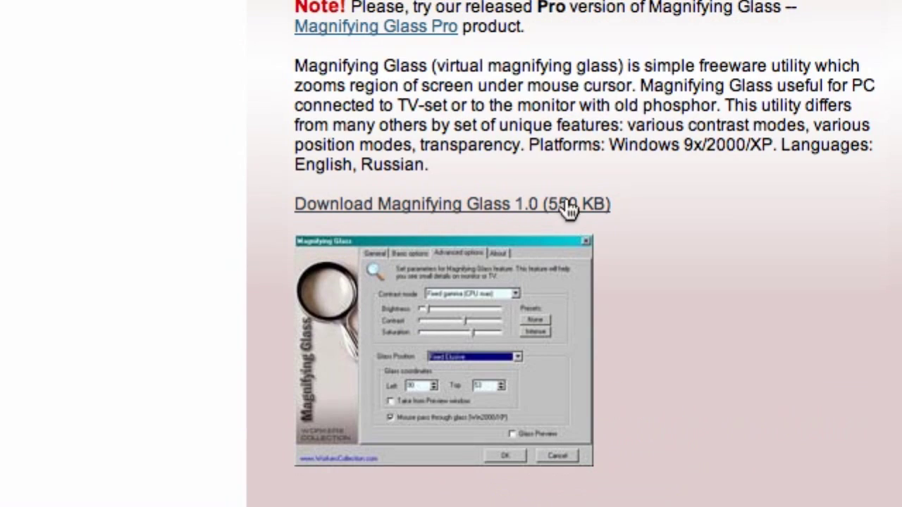
left_click(463, 206)
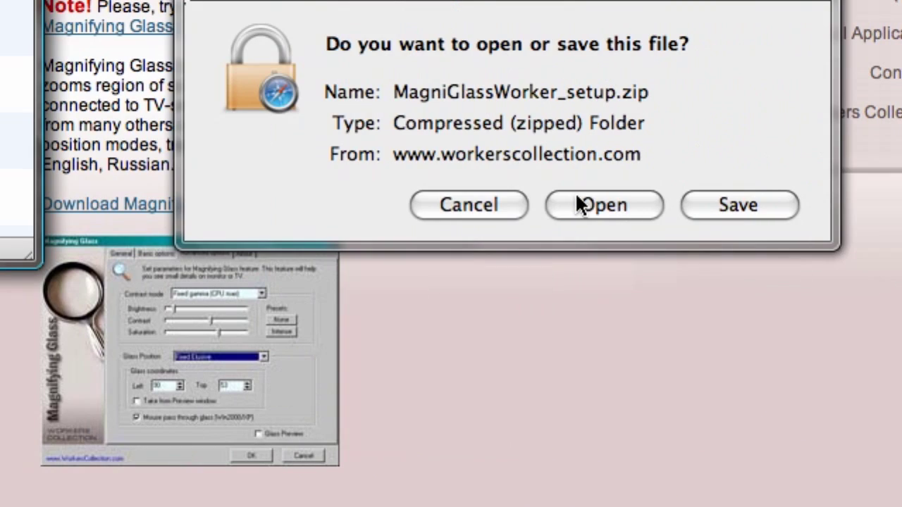
left_click(590, 206)
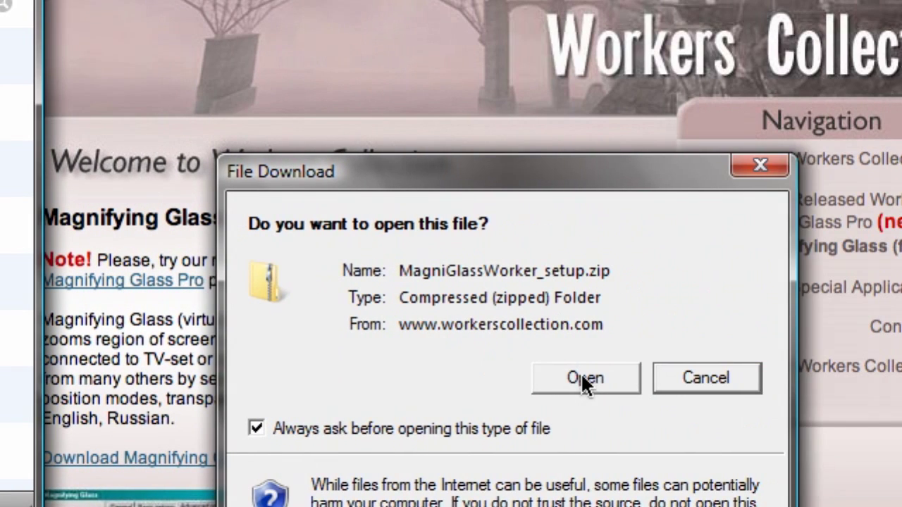
left_click(710, 377)
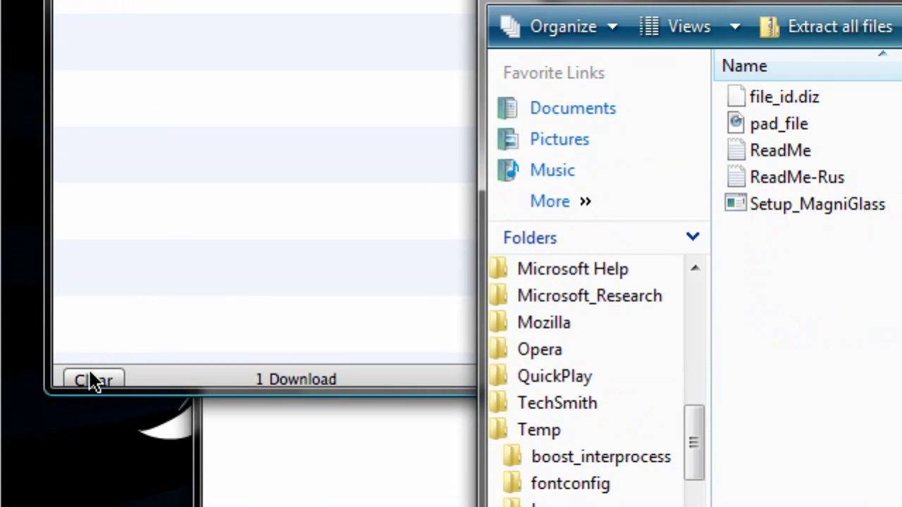
- Clear the finished download from the list and close the Downloads and Workers Collection windows
left_click(92, 504)
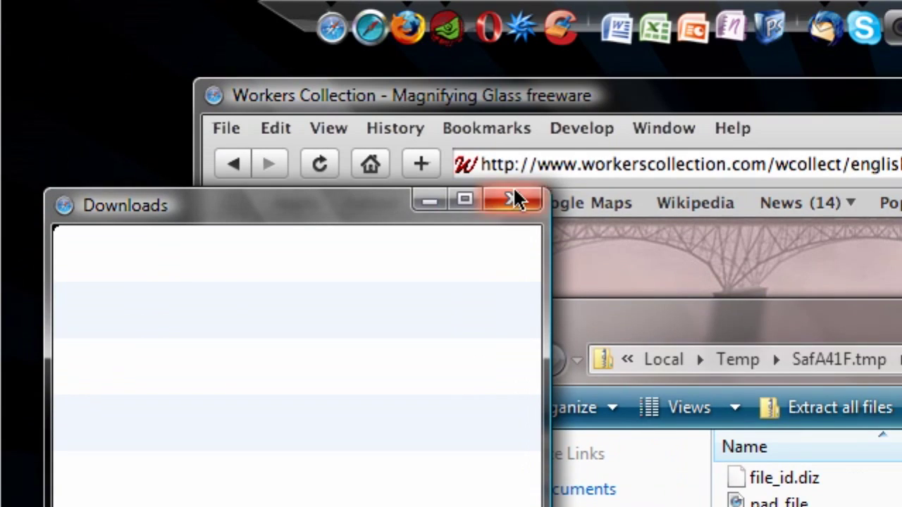
left_click(514, 190)
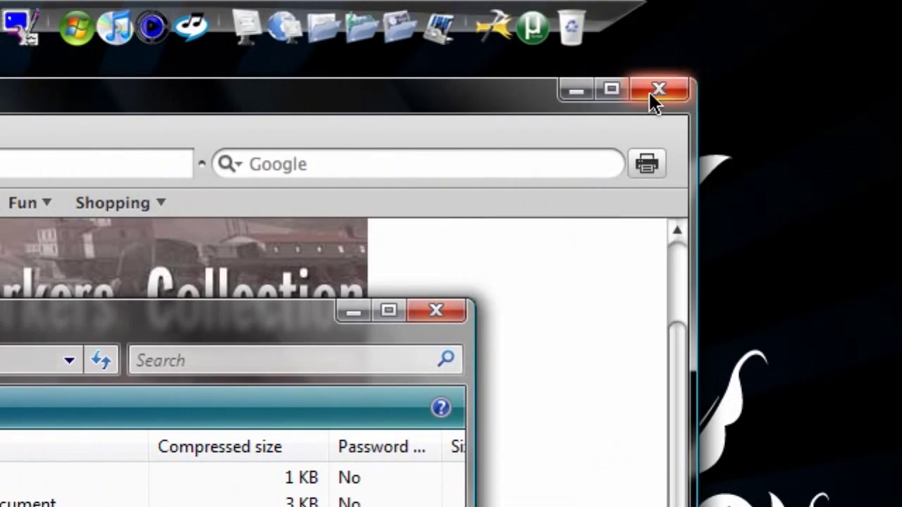
left_click(651, 94)
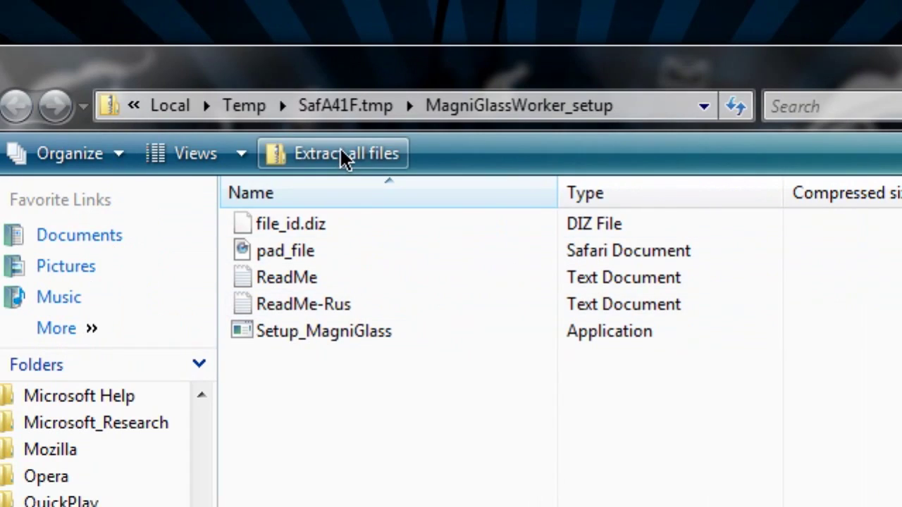
- Extract all files of MagniGlassWorker_setup to the Program Documents folder inside Documents, showing the extracted files when complete
left_click(341, 154)
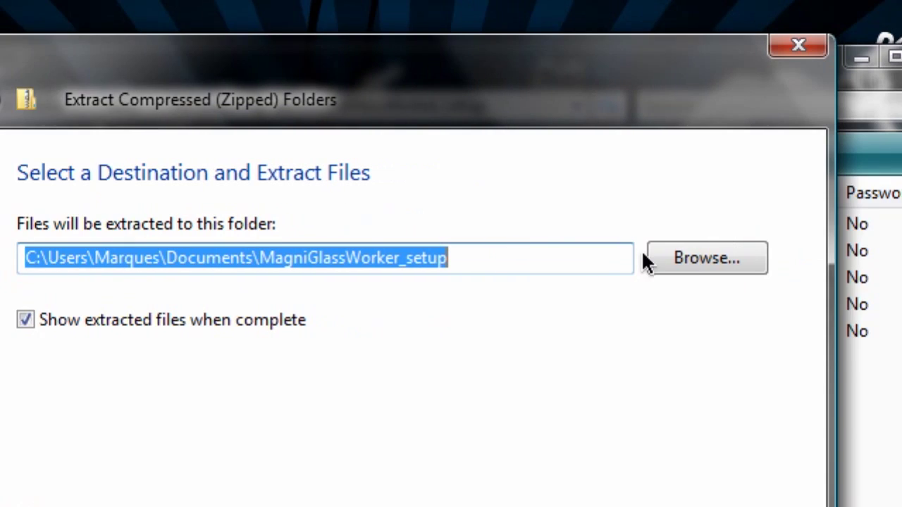
left_click(827, 258)
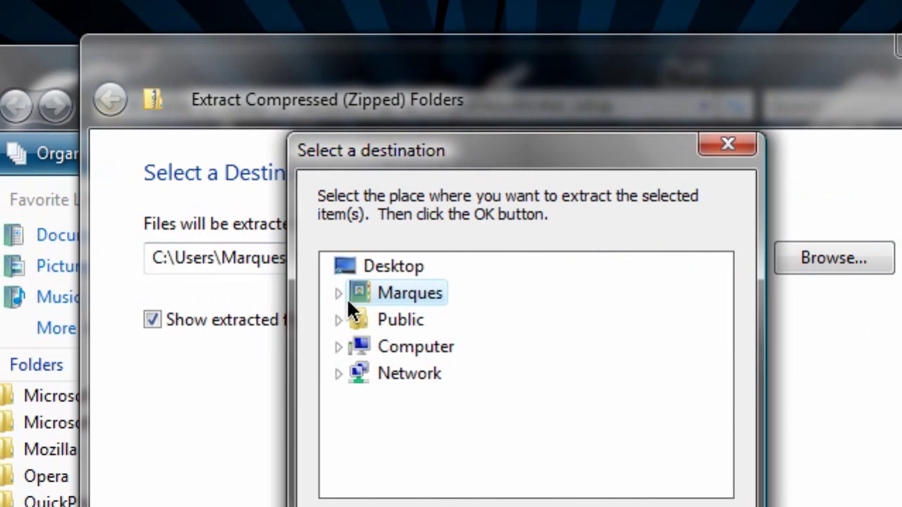
left_click(85, 293)
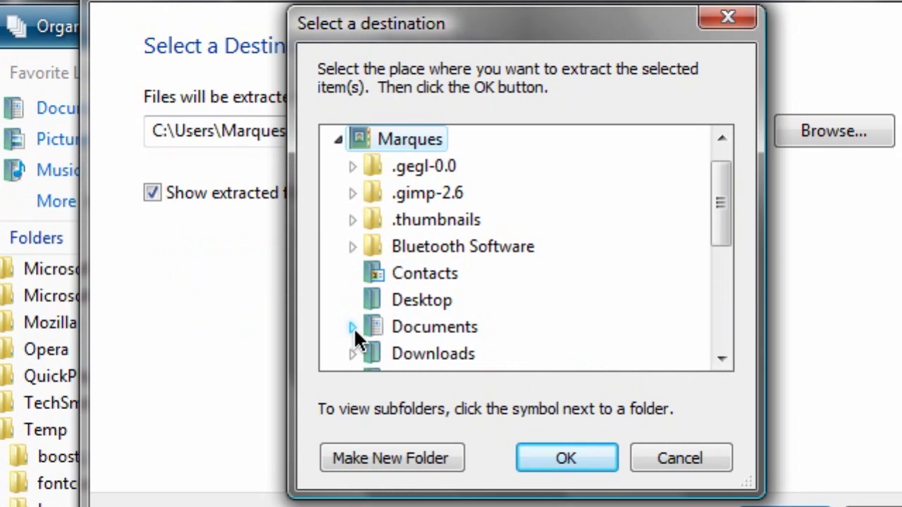
left_click(353, 328)
double_click(482, 352)
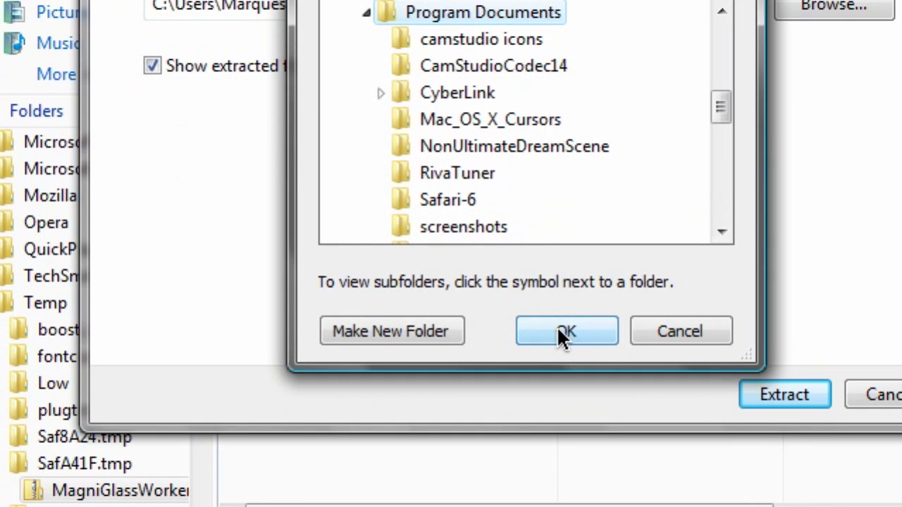
left_click(558, 330)
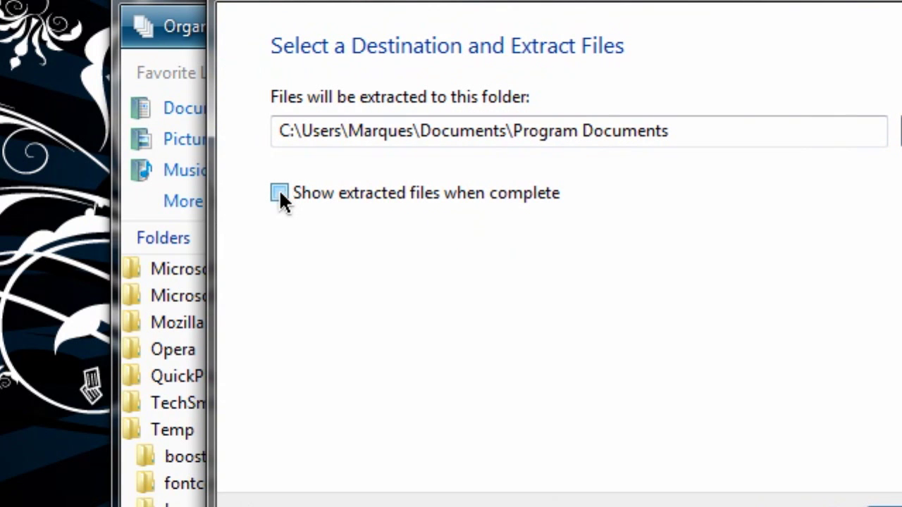
left_click(279, 192)
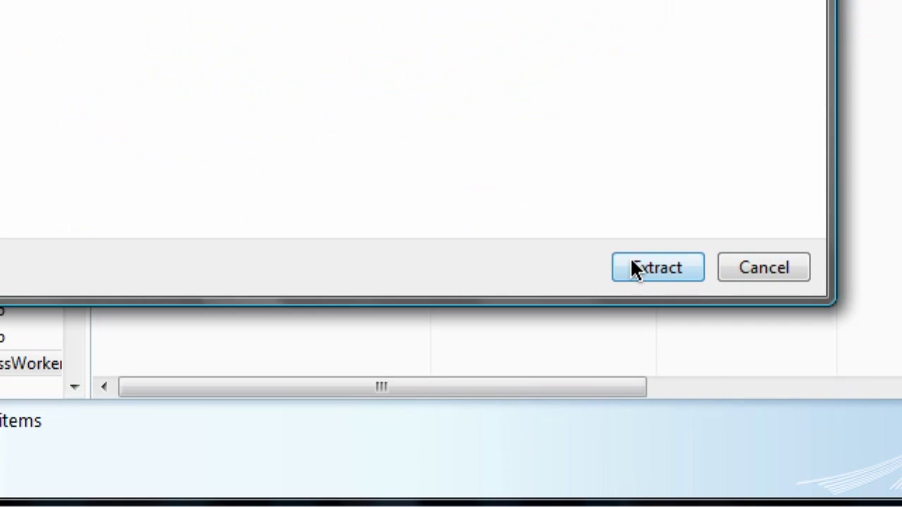
left_click(759, 395)
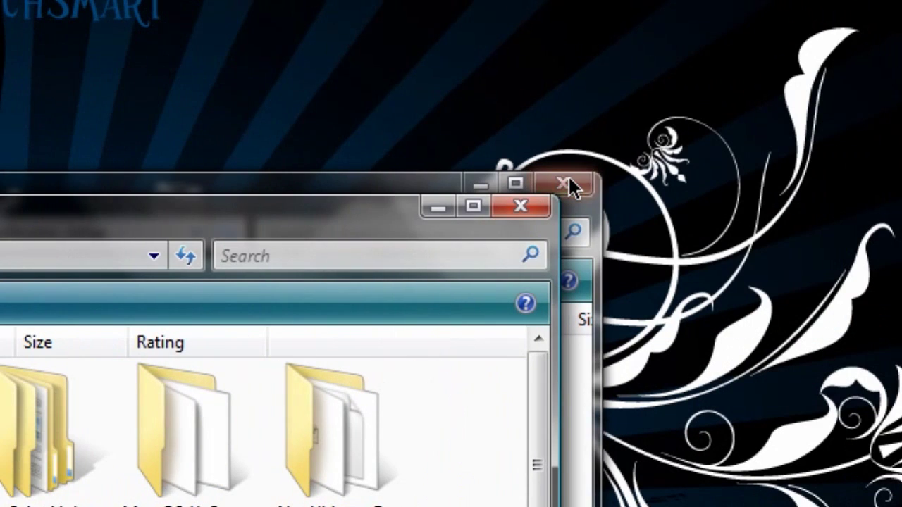
- Close the zip archive window and run Setup_MagniGlass from the Program Documents folder
left_click(817, 184)
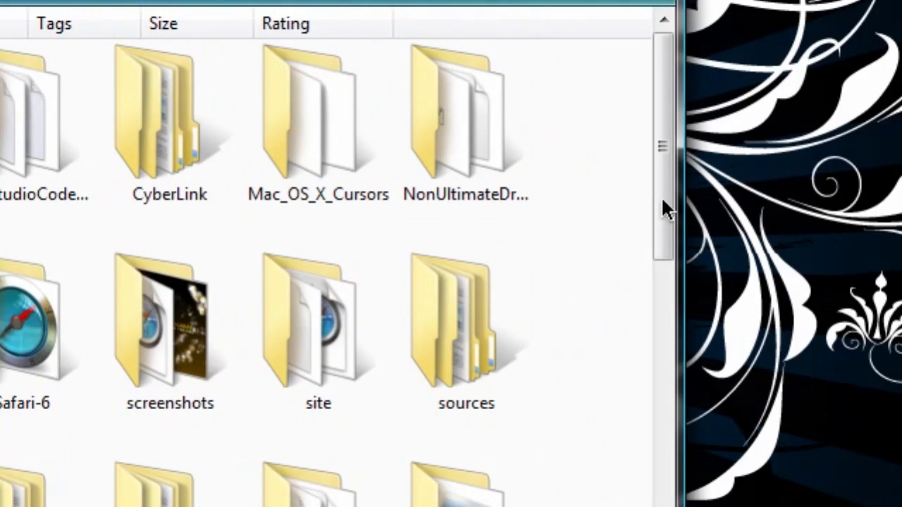
left_click_drag(668, 169, 676, 473)
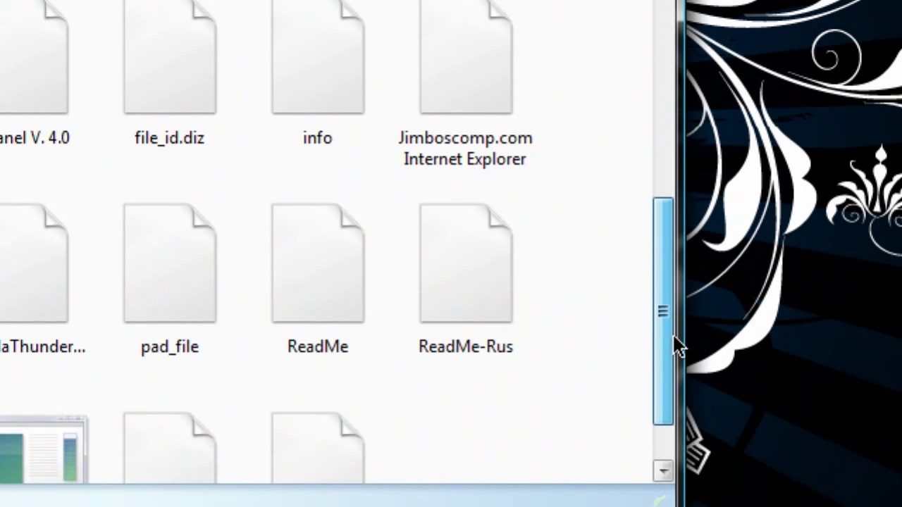
left_click_drag(676, 347, 677, 382)
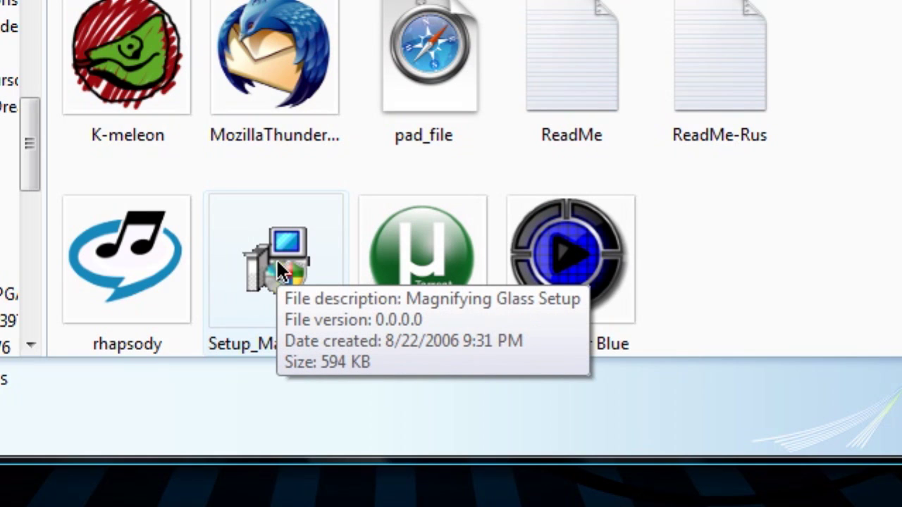
left_click(280, 271)
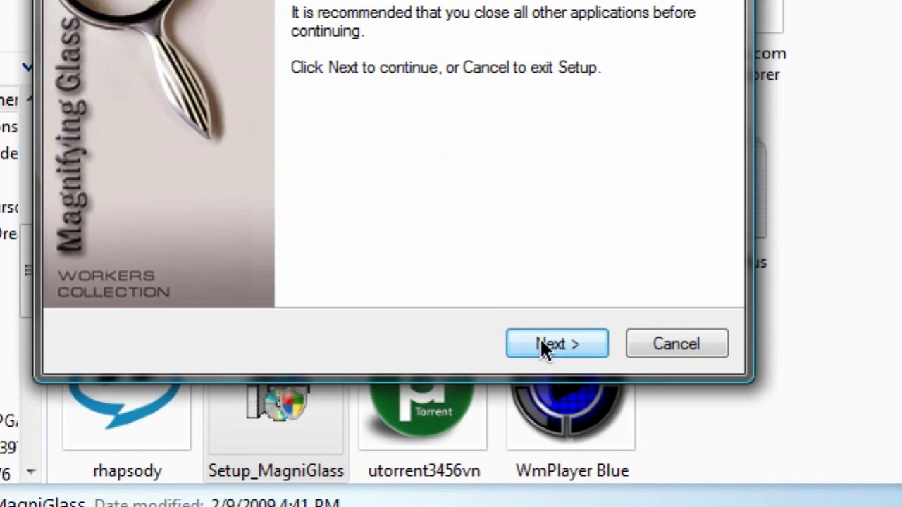
- Install Magnifying Glass with the default destination C:\Program Files\MagniGlass and the Start Menu folder Magnifying Glass
left_click(543, 339)
left_click(543, 339)
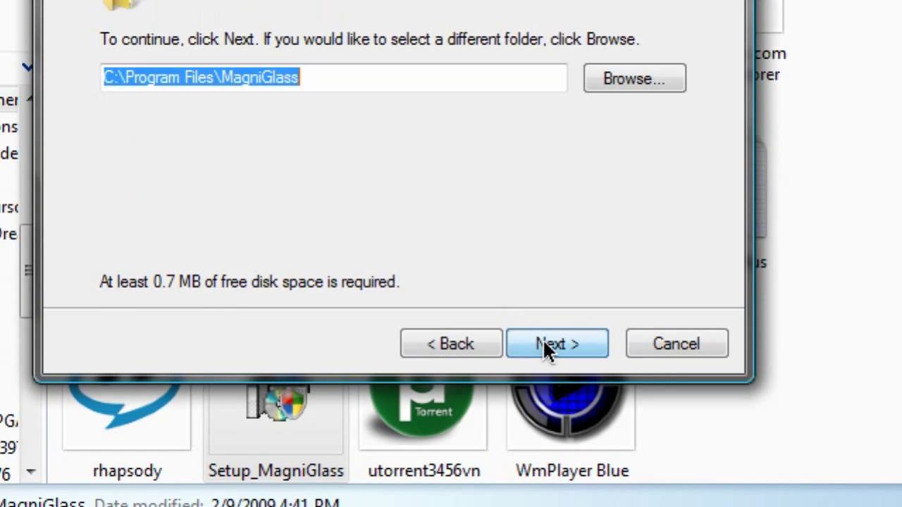
left_click(543, 340)
left_click(556, 345)
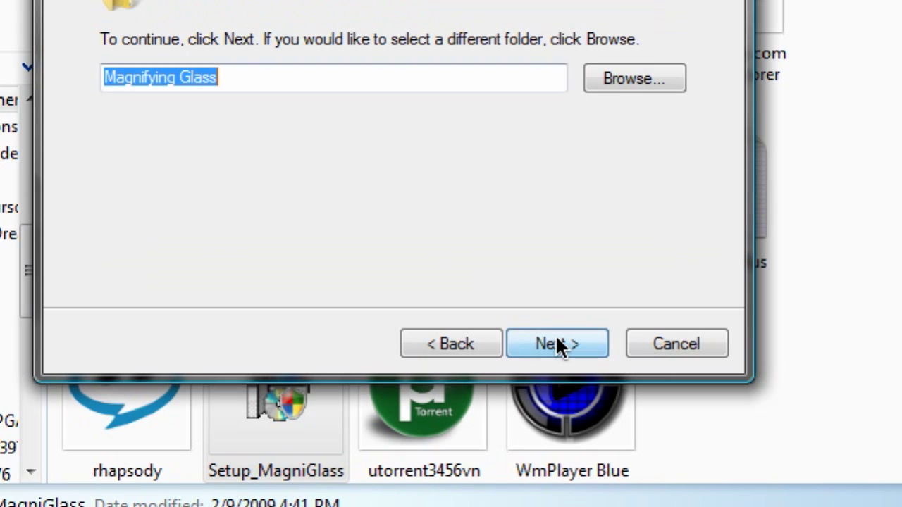
left_click(556, 345)
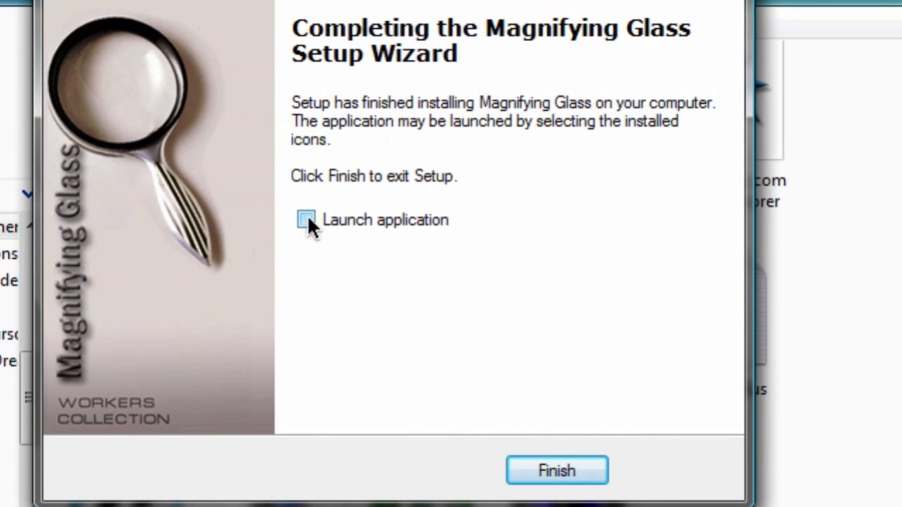
- Finish the setup with Launch application enabled and close the Program Documents window
left_click(306, 220)
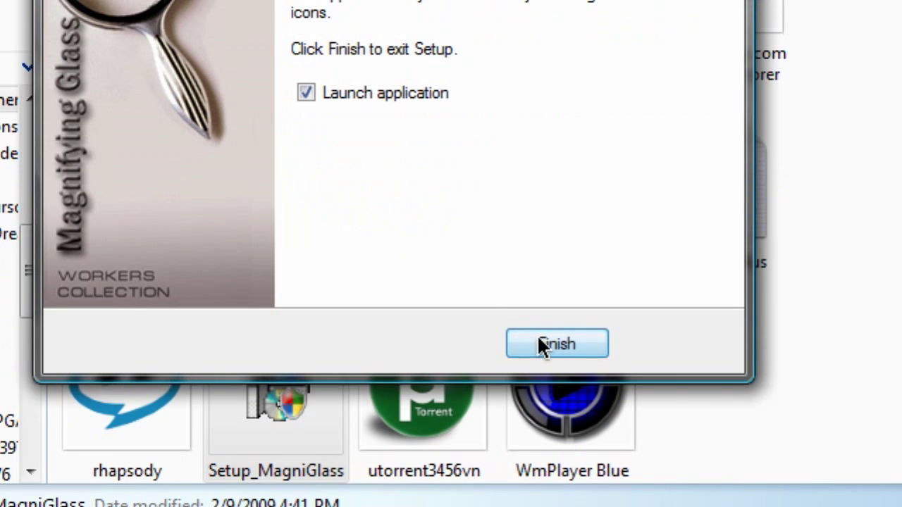
left_click(539, 472)
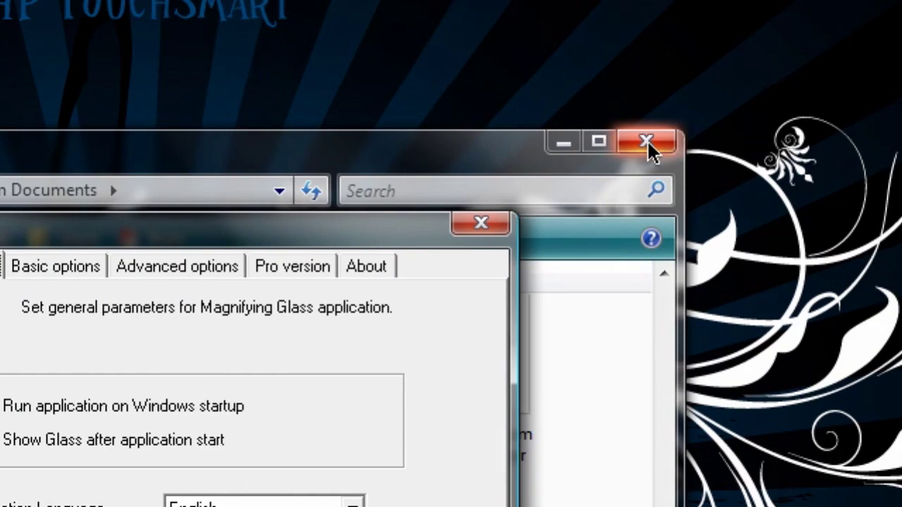
left_click(652, 146)
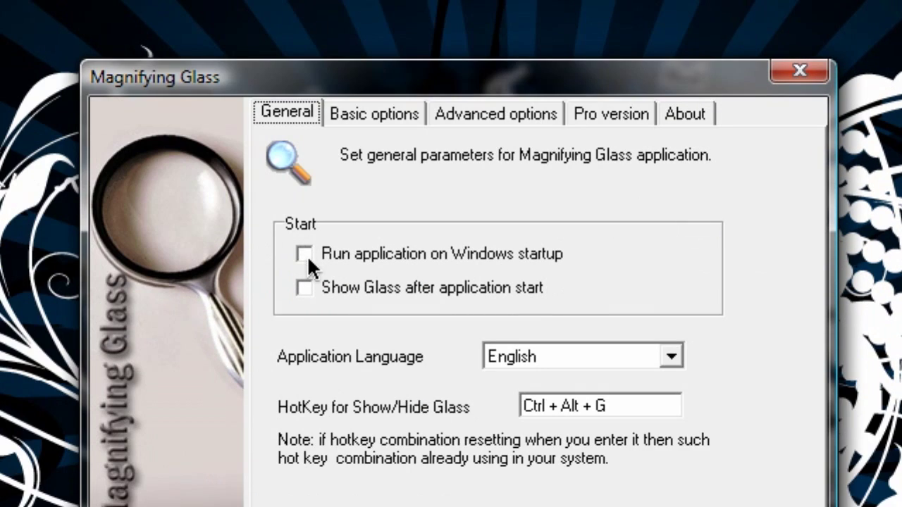
- Enable running Magnifying Glass on Windows startup and showing the glass after application start, and choose English as the application language
left_click(306, 382)
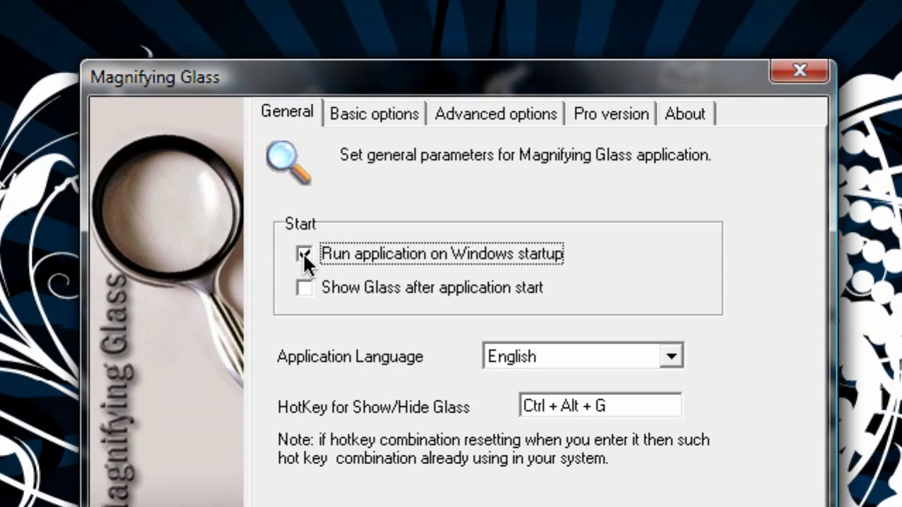
left_click(305, 289)
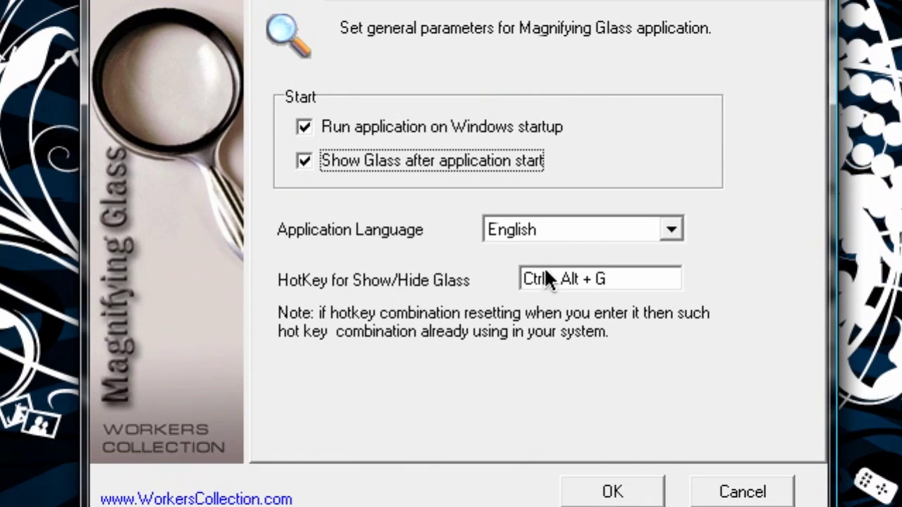
left_click(672, 229)
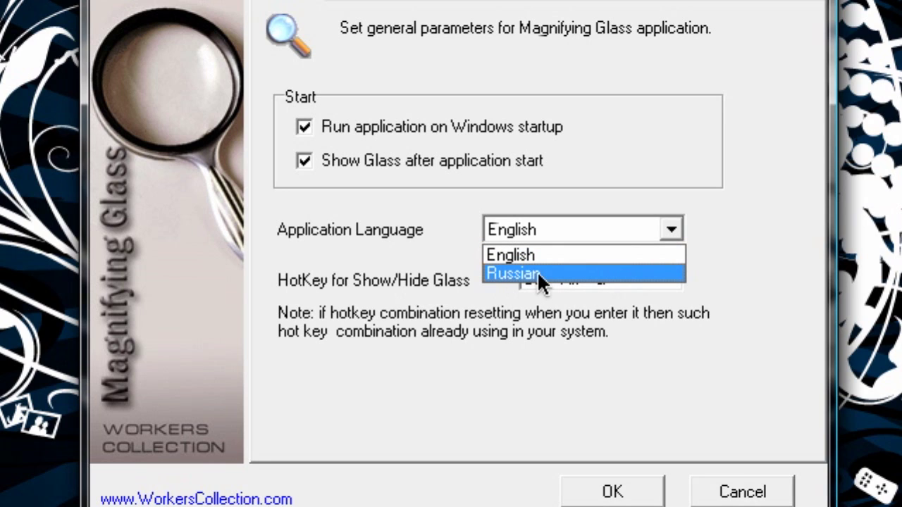
left_click(546, 255)
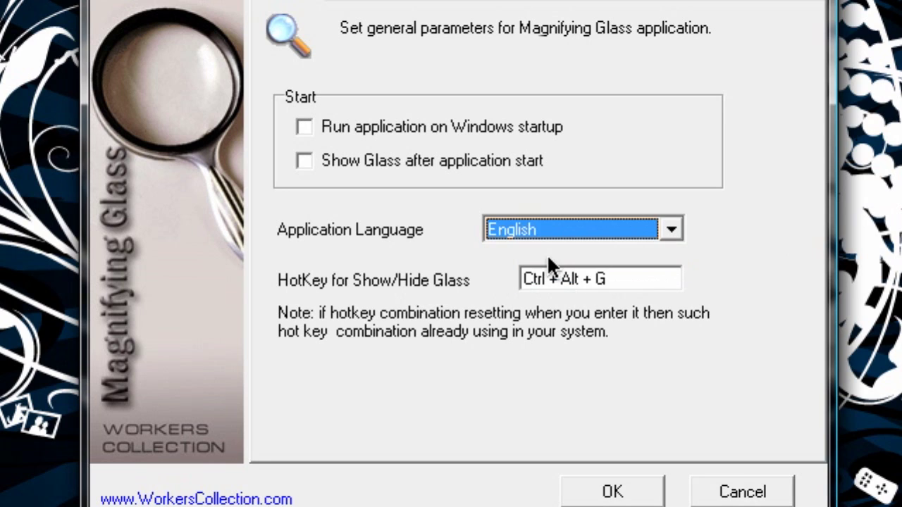
left_click(617, 279)
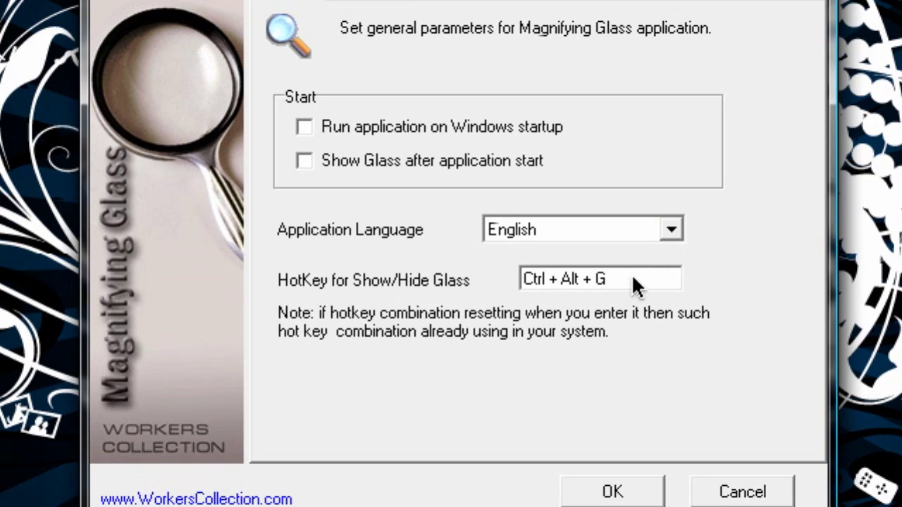
- Set the show/hide glass hotkey to Ctrl + Shift + Q and enable both running on Windows startup and showing the glass after start
key("ctrl+shift")
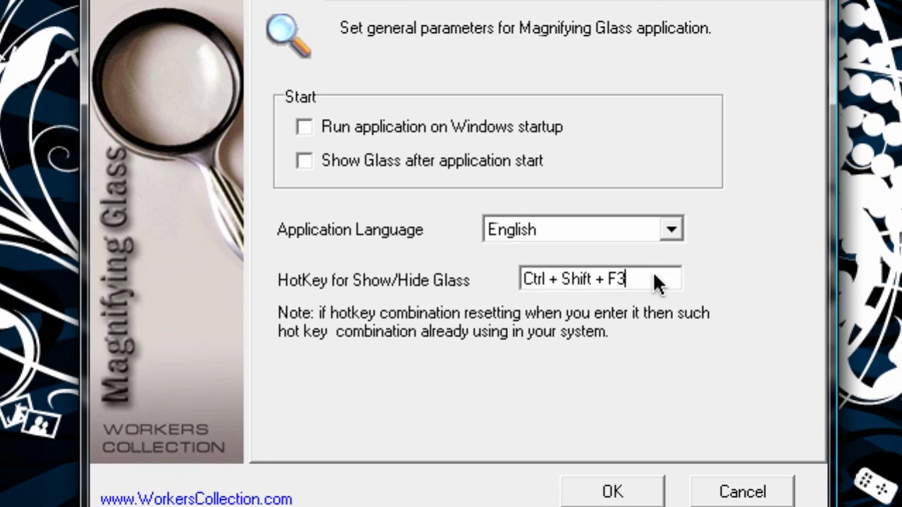
key("ctrl+shift+q")
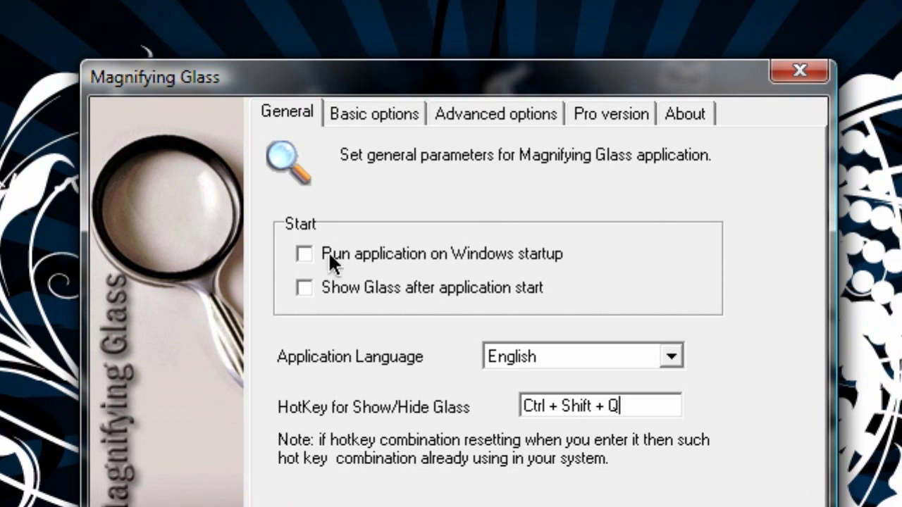
left_click(304, 252)
left_click(302, 285)
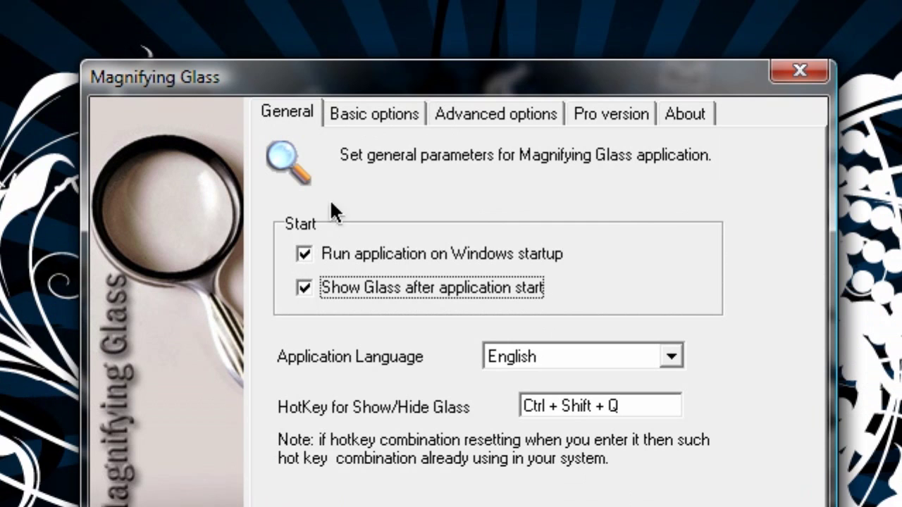
- Set the zoom factor in the basic options to 2.5
left_click(365, 242)
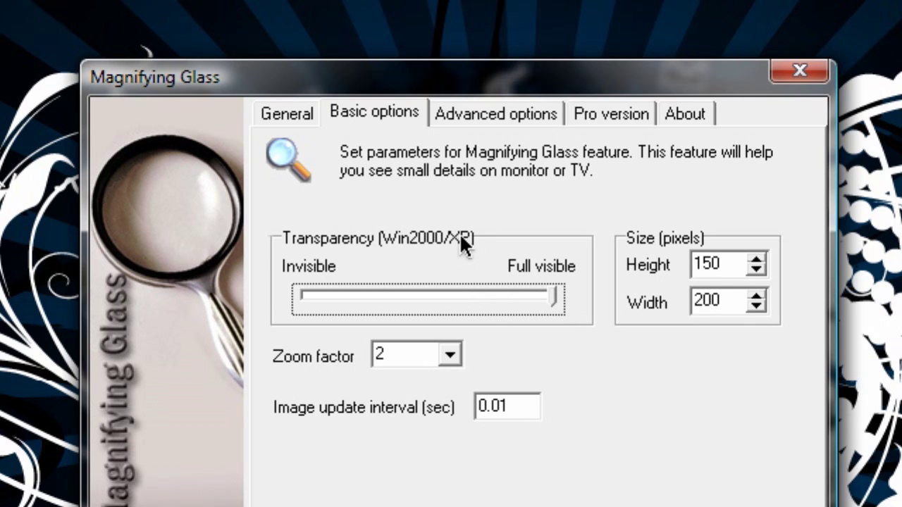
left_click(448, 355)
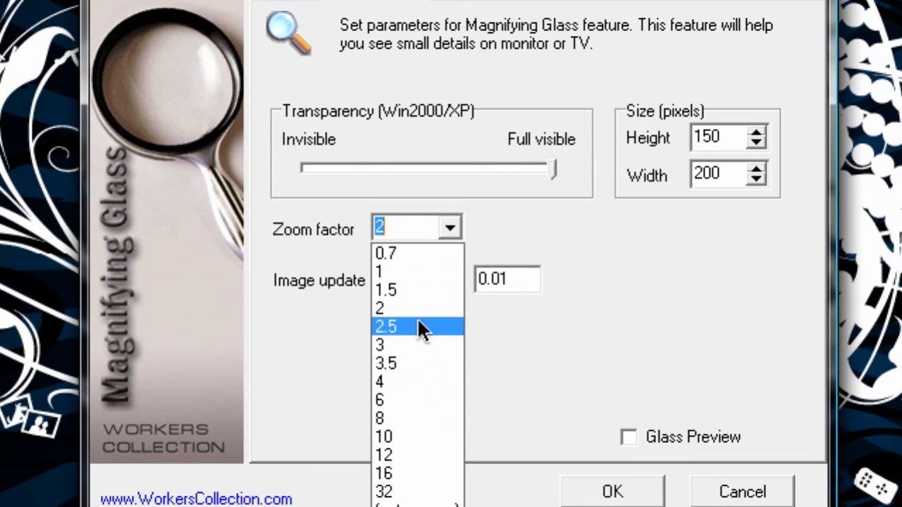
left_click(419, 325)
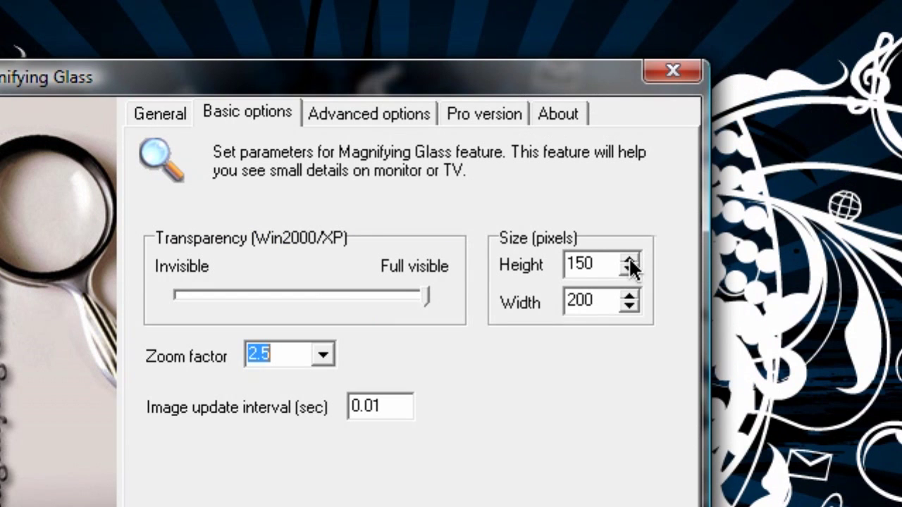
- Set the glass size to a height of 115 pixels and a width of 150 pixels
left_click(629, 270)
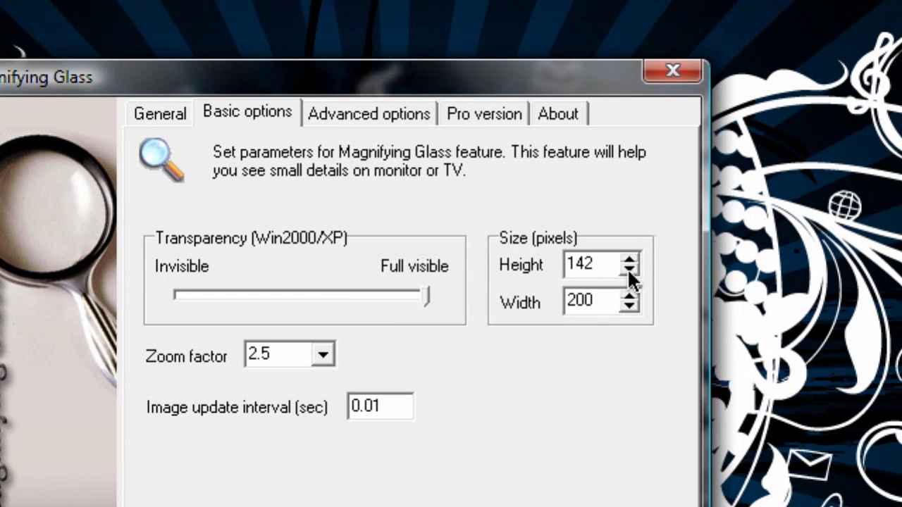
left_click(629, 271)
left_click(628, 273)
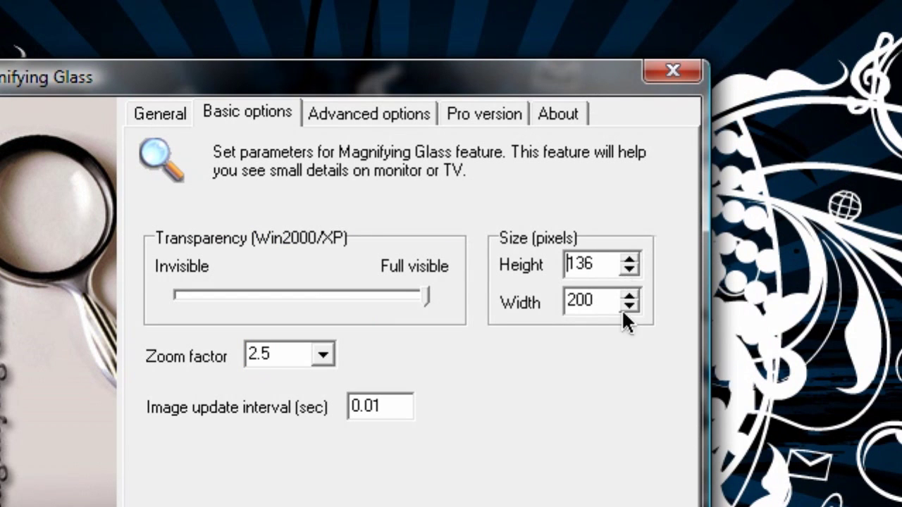
left_click(629, 270)
left_click_drag(593, 302, 497, 310)
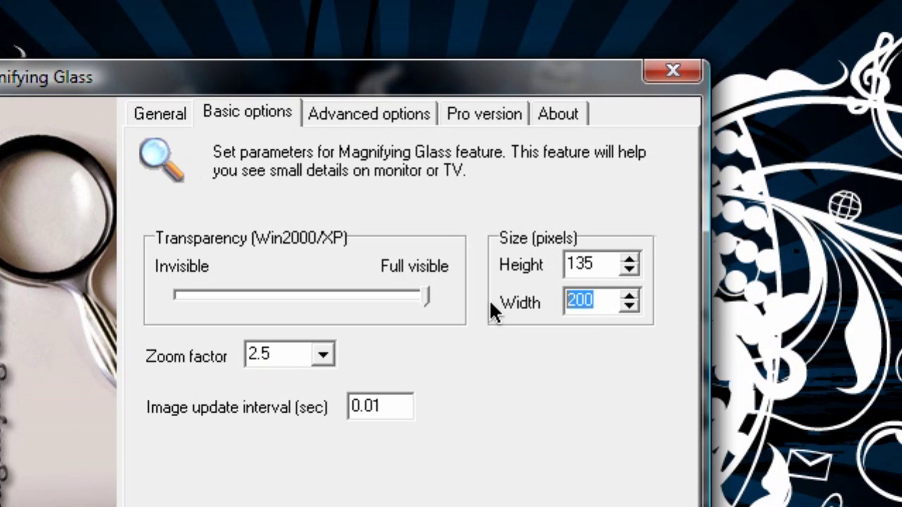
type("150")
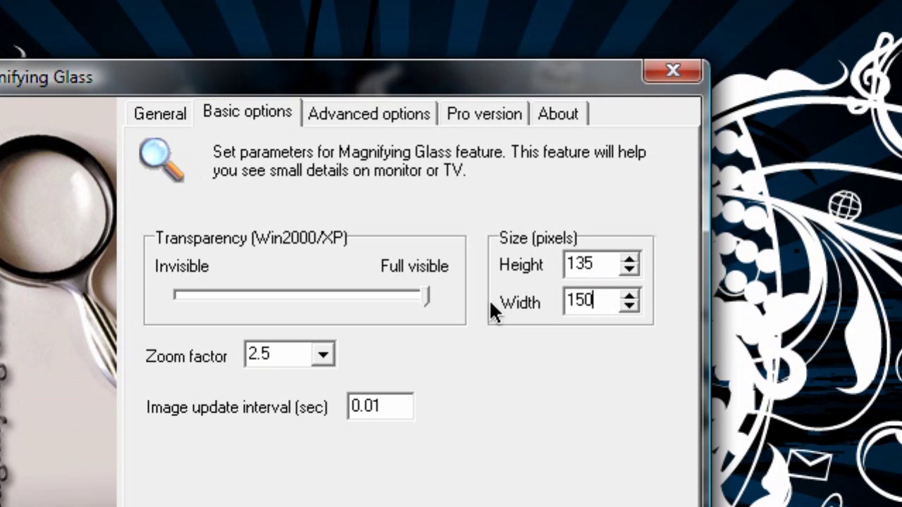
left_click_drag(599, 264, 543, 261)
type("115")
- Choose None as the contrast mode in the advanced options
left_click(363, 127)
left_click(510, 341)
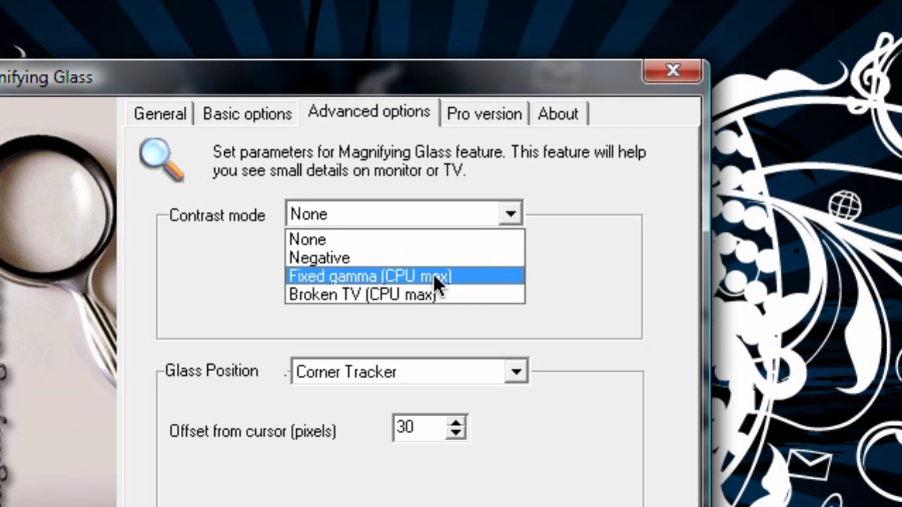
left_click(444, 244)
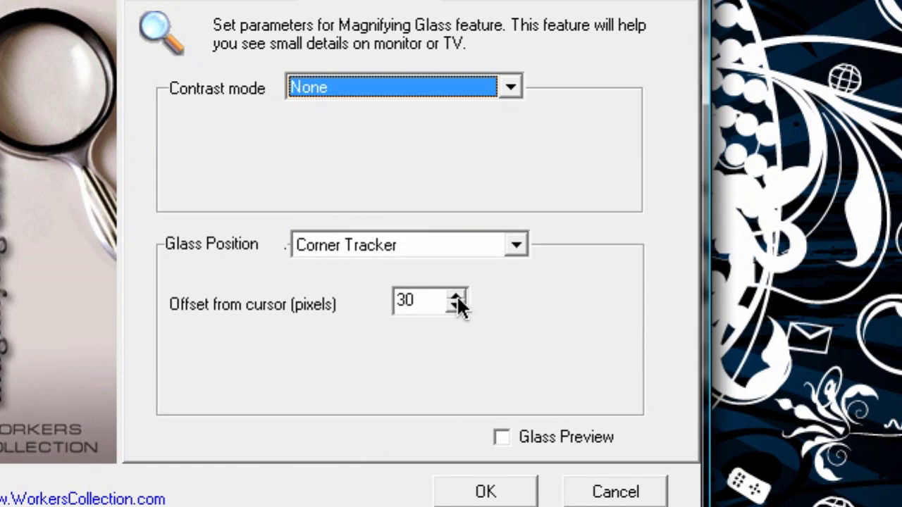
- Try lowering and raising the glass's offset from the cursor, ending at 30 pixels
left_click(455, 308)
left_click(455, 308)
left_click(455, 308)
left_click(456, 308)
left_click(458, 297)
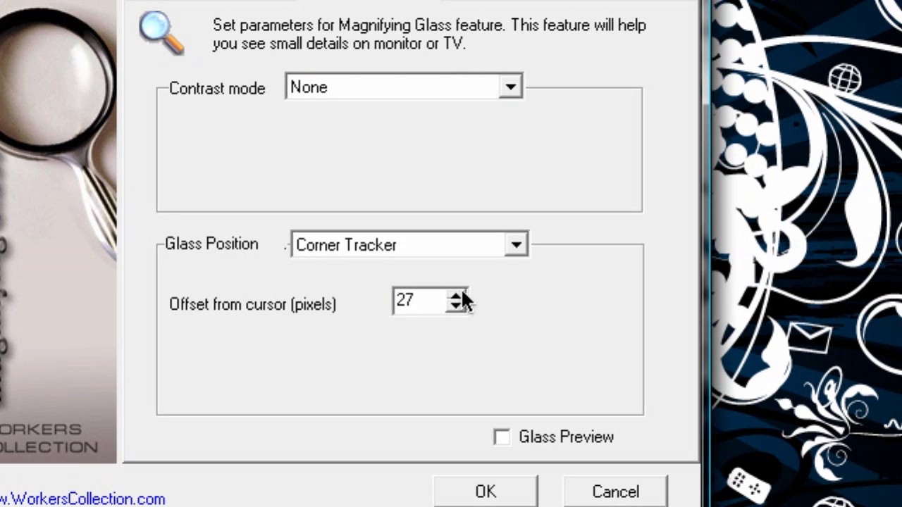
left_click(458, 298)
left_click(458, 298)
left_click(458, 298)
left_click(458, 297)
left_click(457, 308)
- Preview the glass, turn the preview off again and read the feature list of the Pro version
left_click(502, 437)
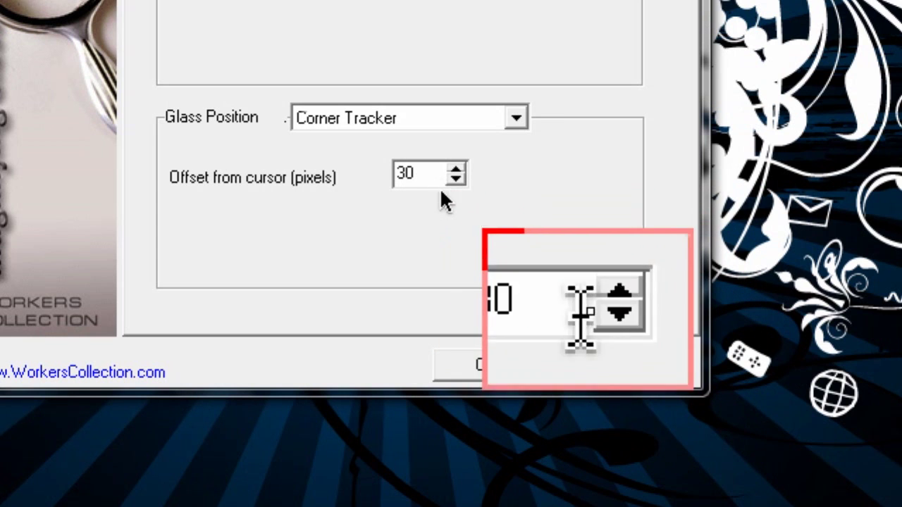
left_click(501, 309)
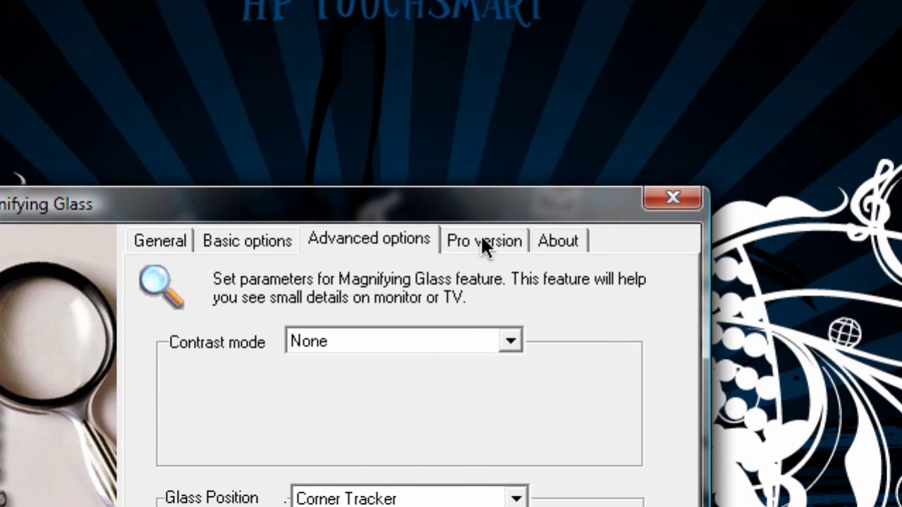
left_click(482, 241)
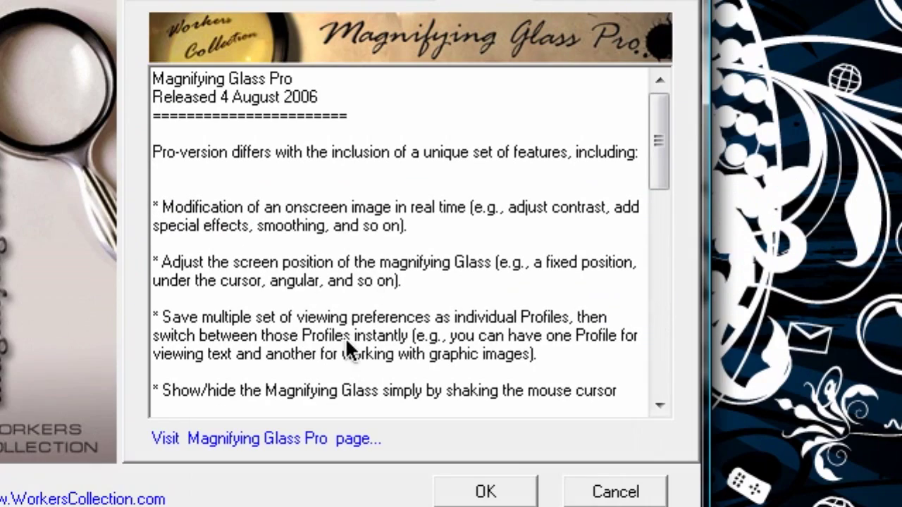
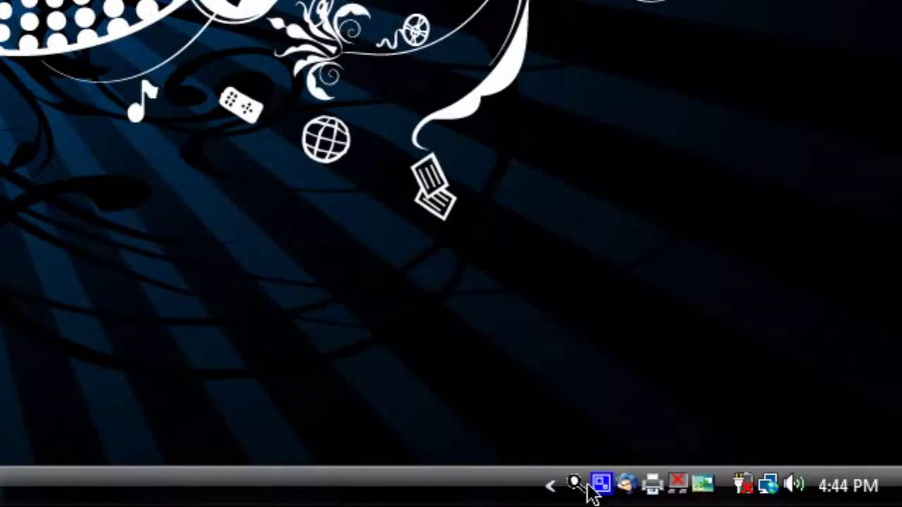
- Reopen the Magnifying Glass options and set the Corner Tracker offset from the cursor to 1 pixel
right_click(817, 486)
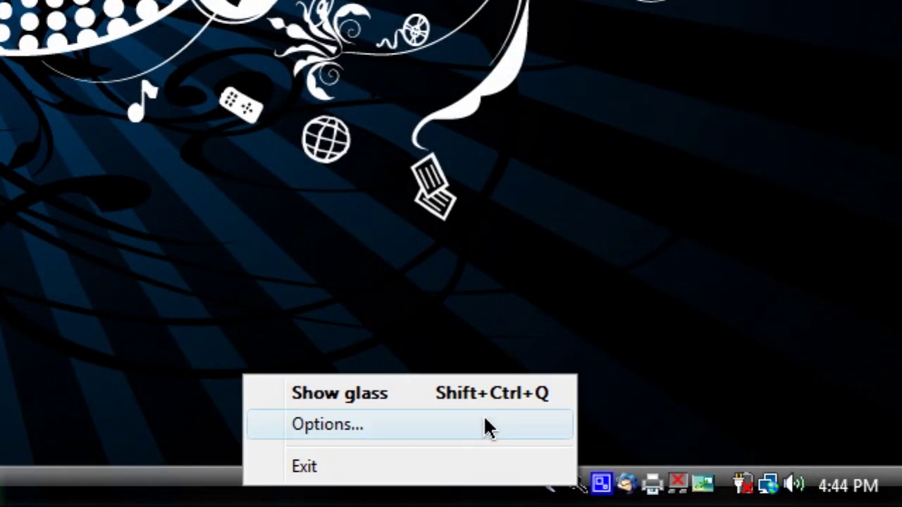
left_click(451, 425)
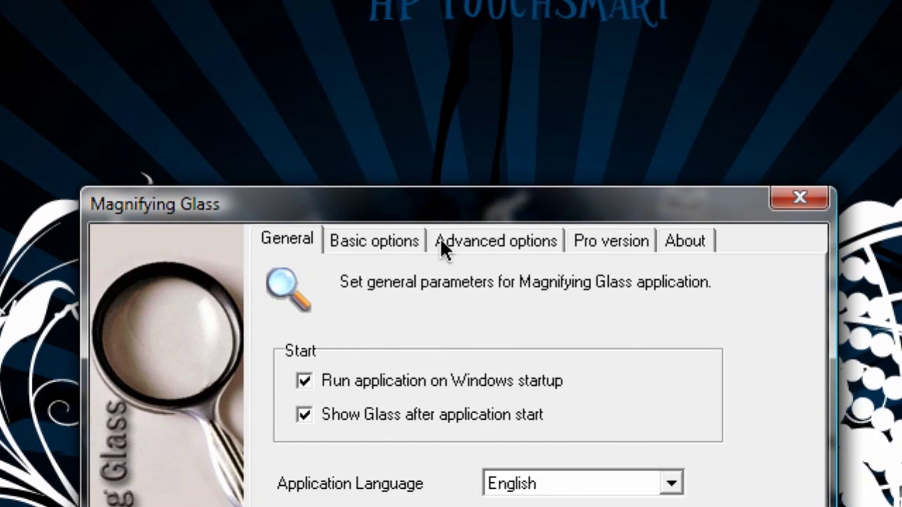
left_click(442, 241)
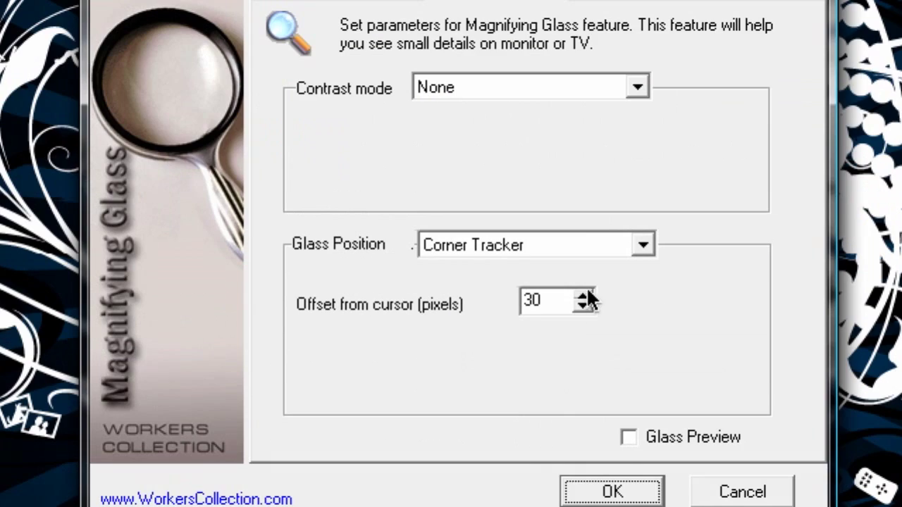
left_click(583, 307)
left_click_drag(583, 307, 581, 301)
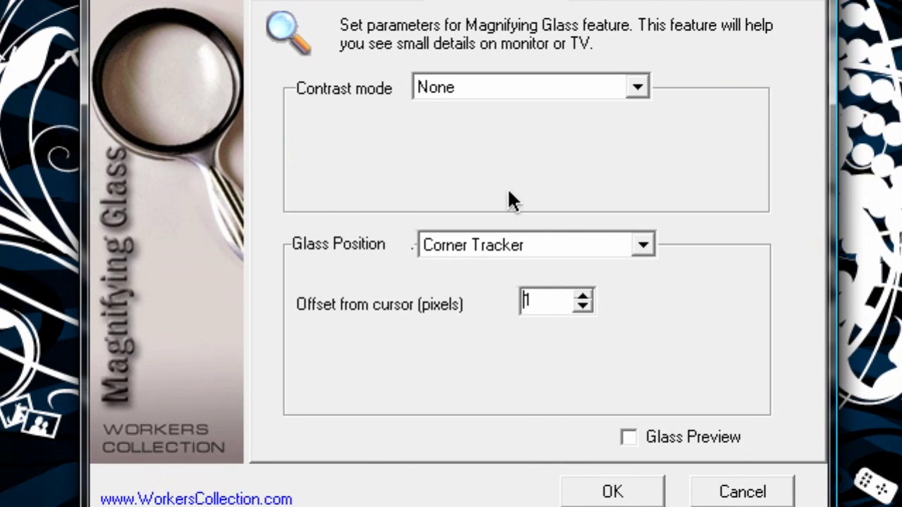
- Set the zoom factor in the basic options to 1.5
left_click(372, 238)
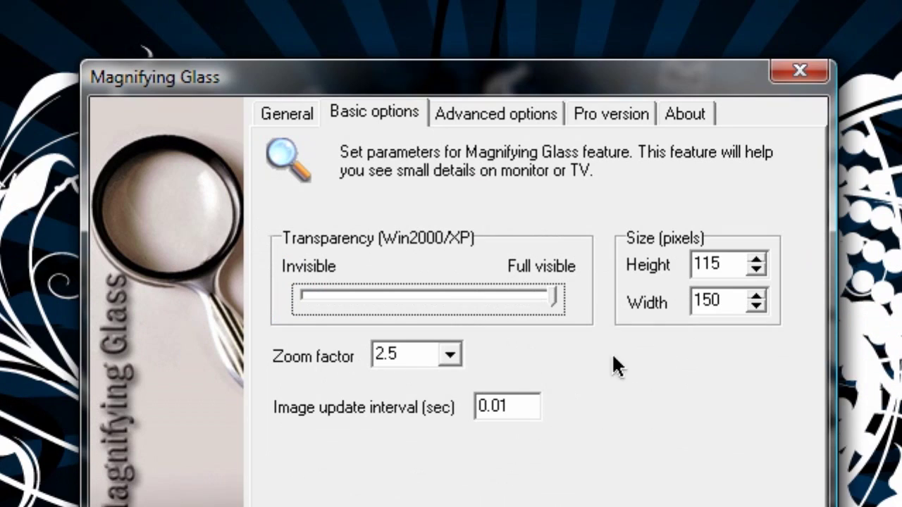
left_click(449, 354)
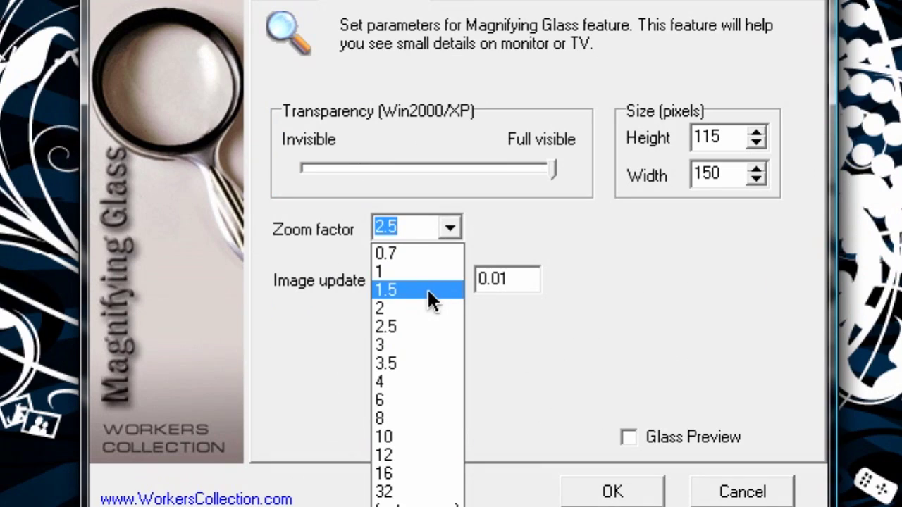
left_click(425, 415)
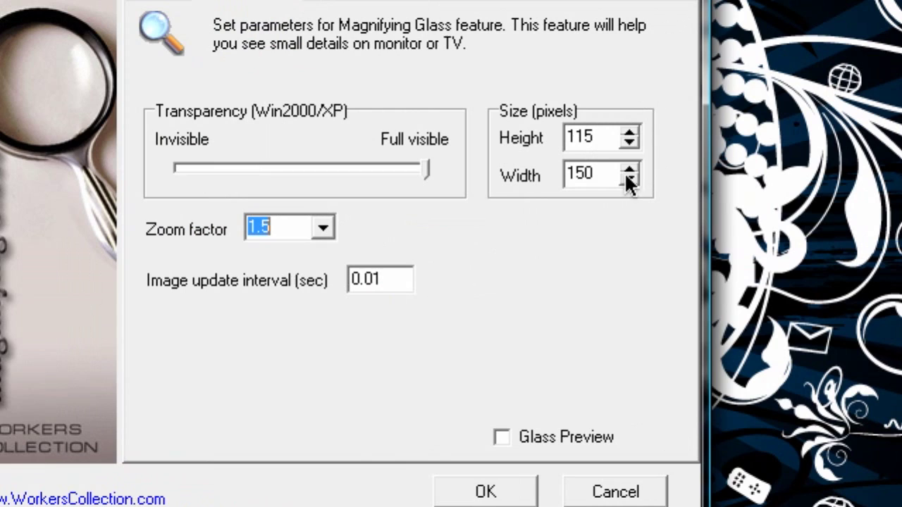
- Set the glass size to a height of 200 pixels and a width of 100 pixels, and apply the options
left_click_drag(629, 132, 629, 133)
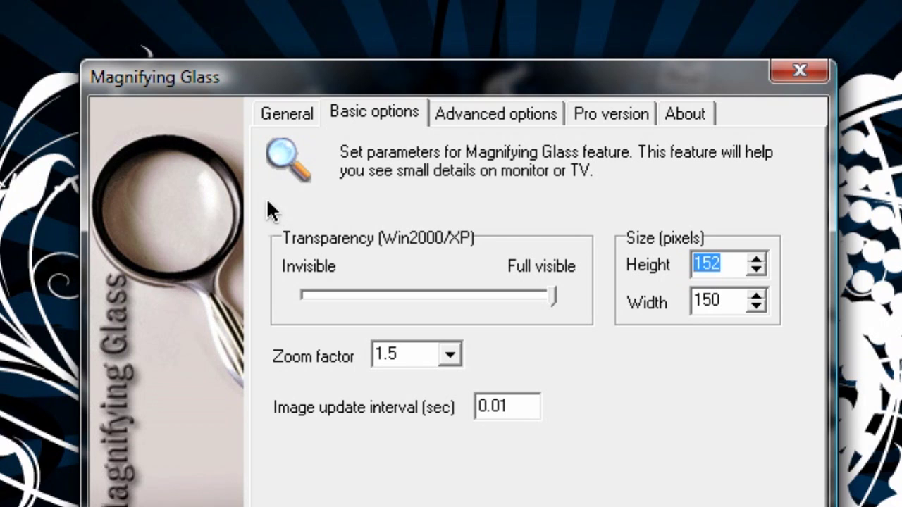
type("100")
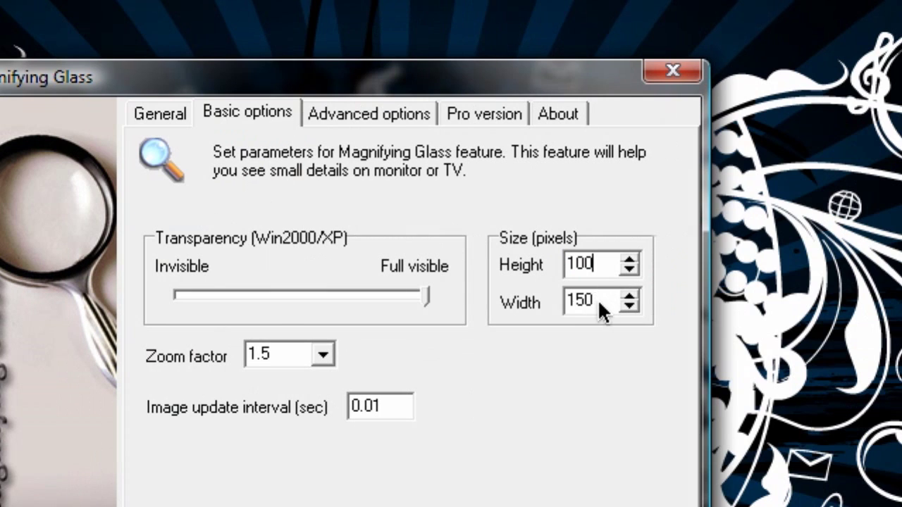
left_click_drag(599, 303, 561, 297)
type("100")
left_click_drag(605, 259, 525, 269)
type("200")
left_click(503, 363)
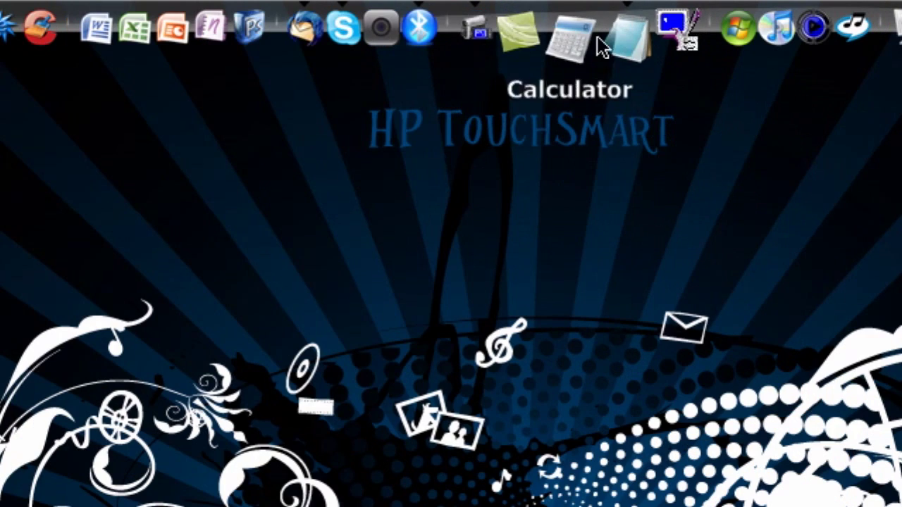
- Open Calculator and close it again, and examine a blank Notepad window and the dock icons
left_click(578, 49)
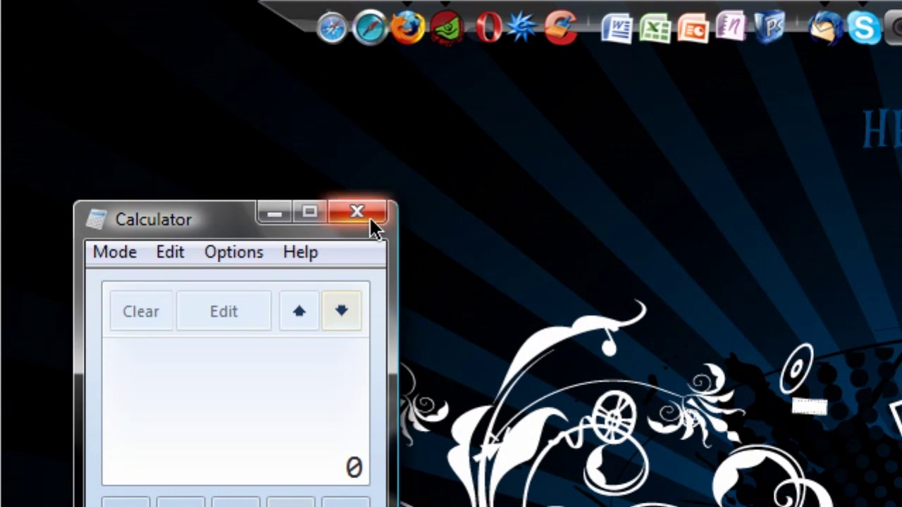
left_click(368, 215)
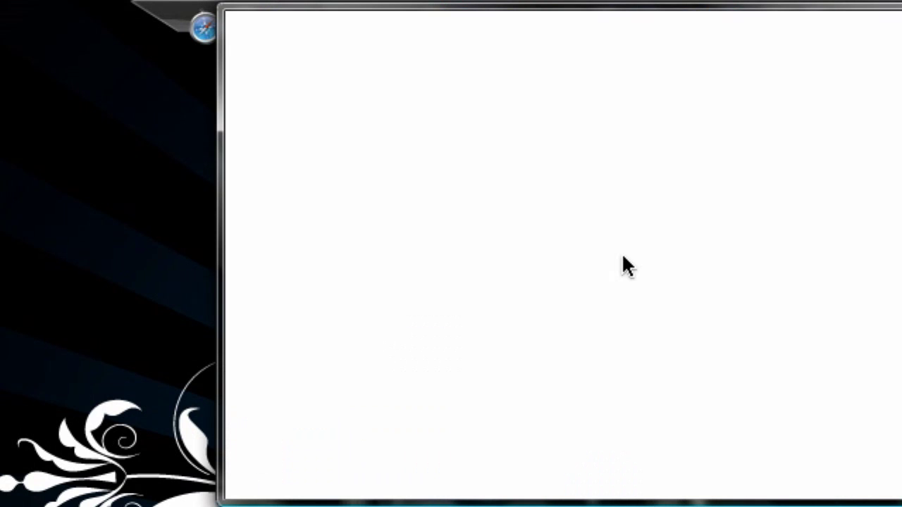
left_click_drag(621, 252, 204, 26)
left_click_drag(331, 26, 584, 29)
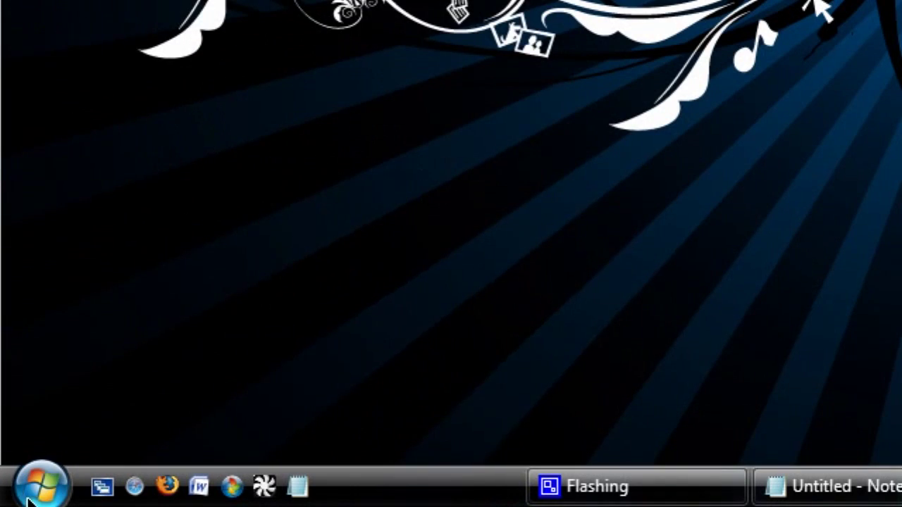
- Search the Start menu for "magnifier" and select the built-in Windows Magnifier program
left_click(20, 486)
type("magnifier")
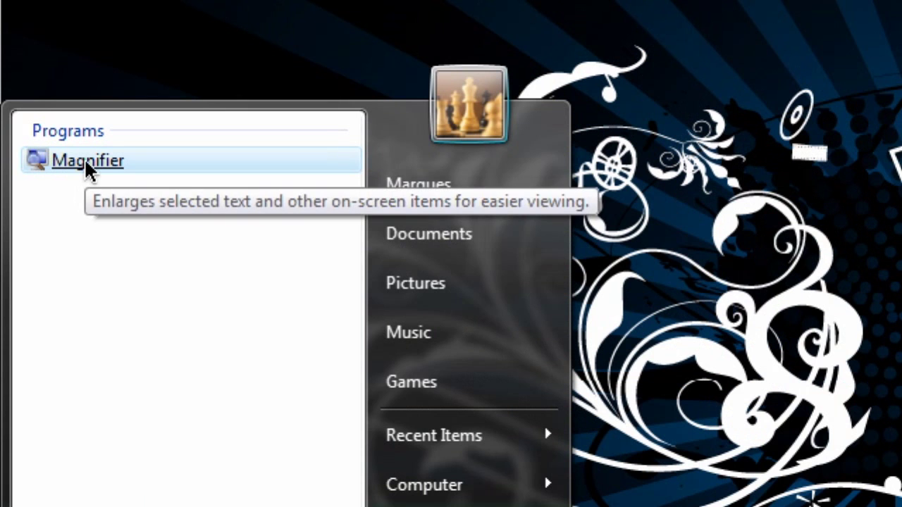
left_click(84, 160)
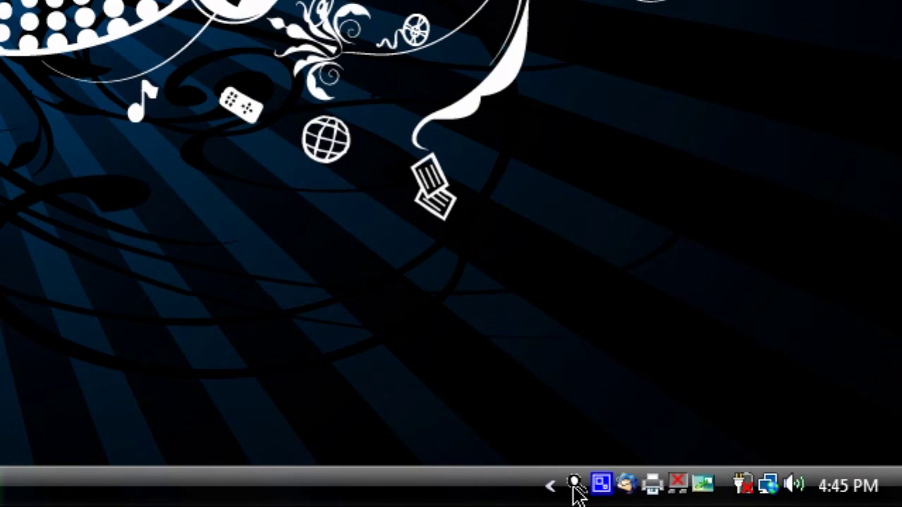
- Exit the Magnifying Glass application running in the background
right_click(686, 486)
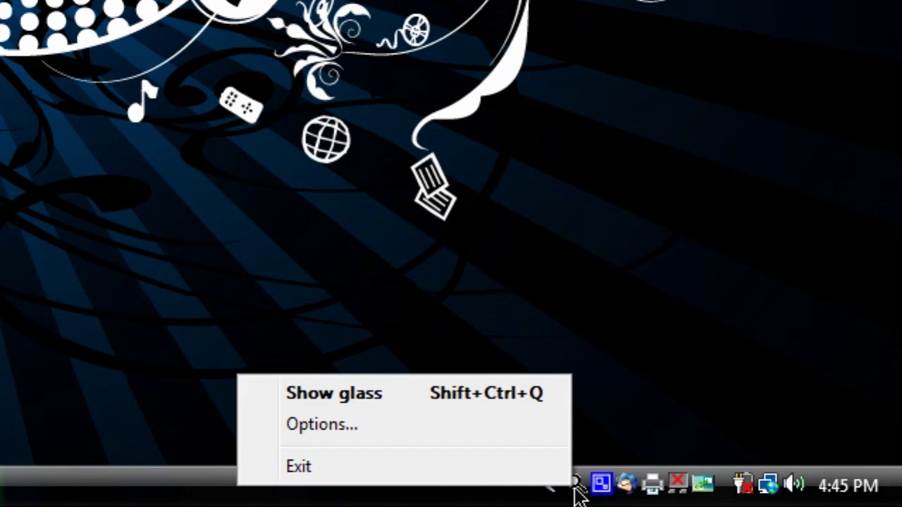
left_click(407, 468)
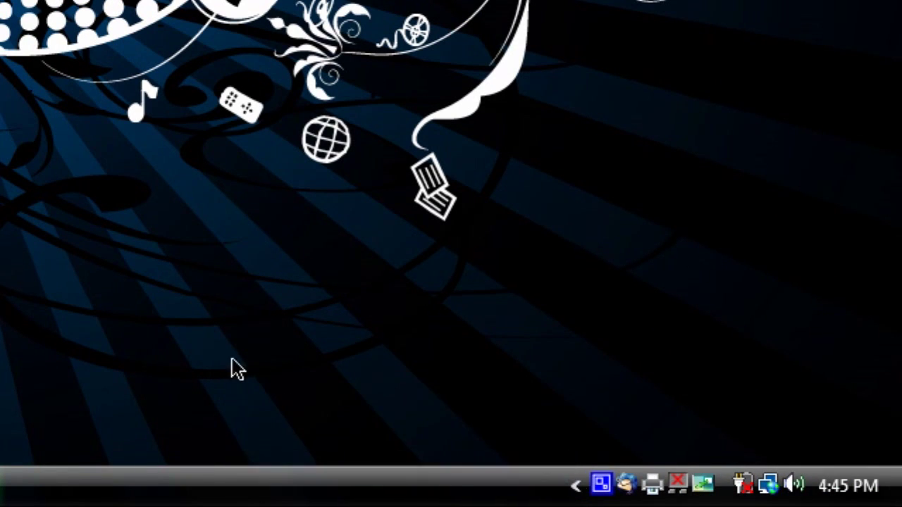